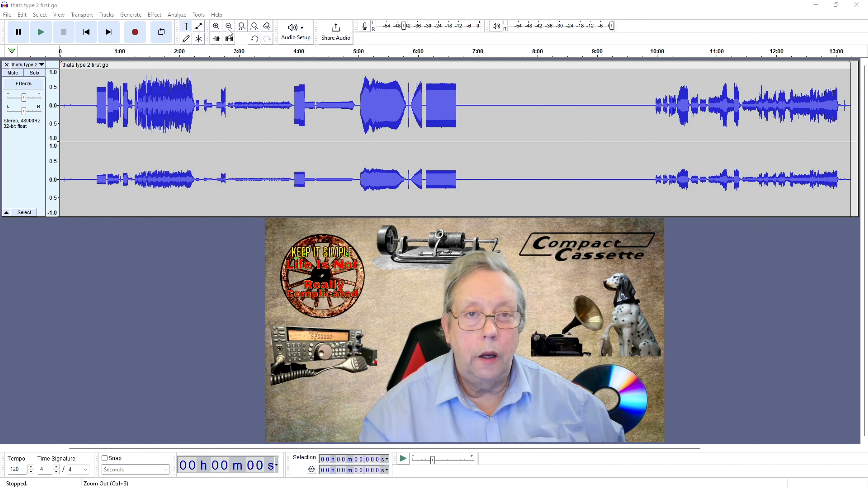
- Zoom in on the "thats type 2 first go" recording and examine its waveform from start to end, returning to the beginning
{"action": "left_click", "coordinate": [217, 27]}
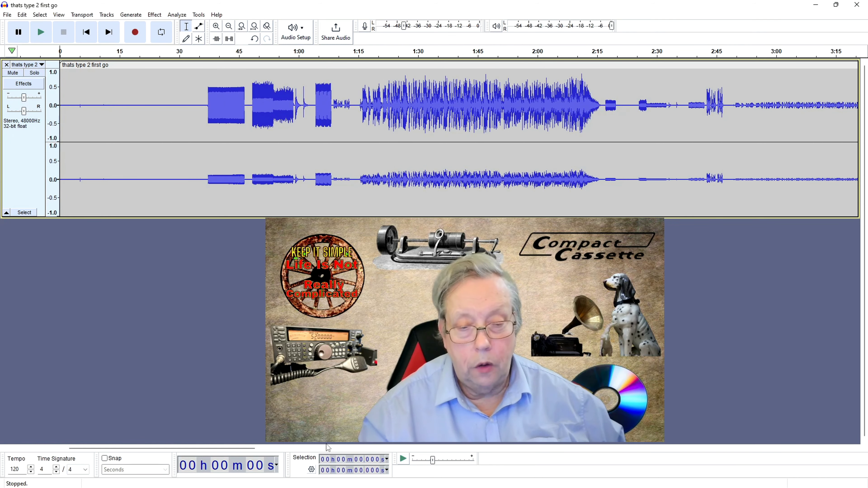
{"action": "left_click_drag", "start_coordinate": [248, 449], "coordinate": [431, 450]}
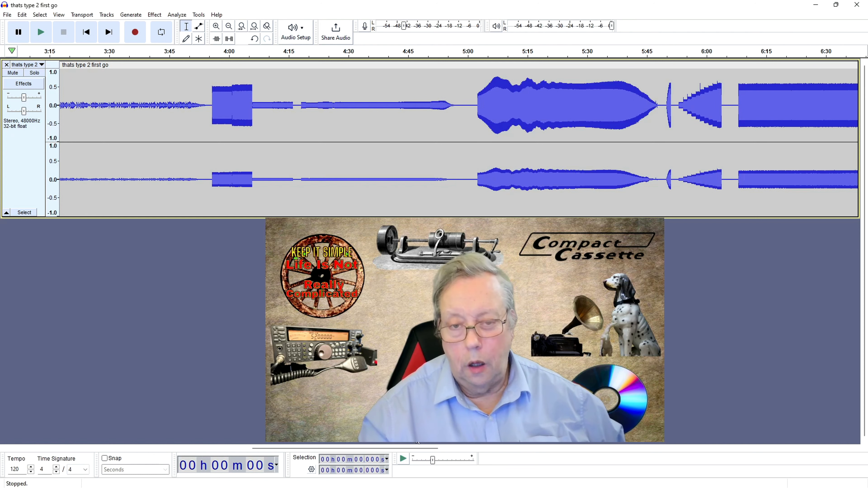
{"action": "left_click_drag", "start_coordinate": [420, 448], "coordinate": [449, 449]}
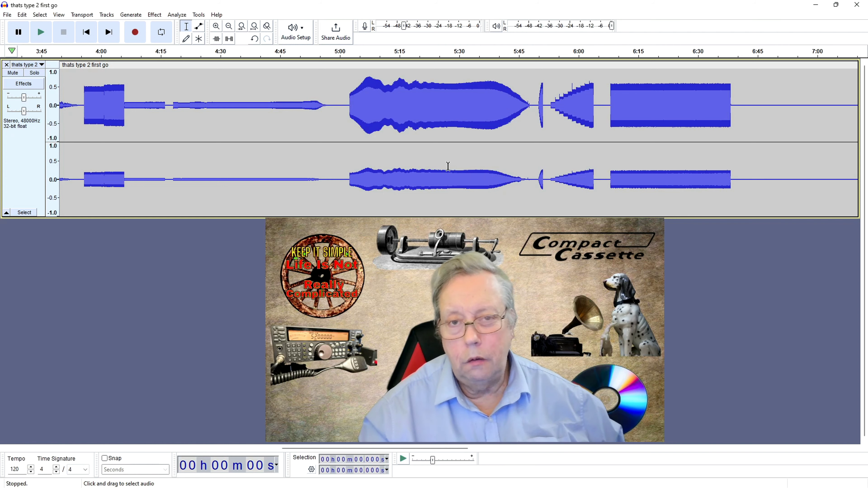
{"action": "left_click_drag", "start_coordinate": [438, 453], "coordinate": [748, 465]}
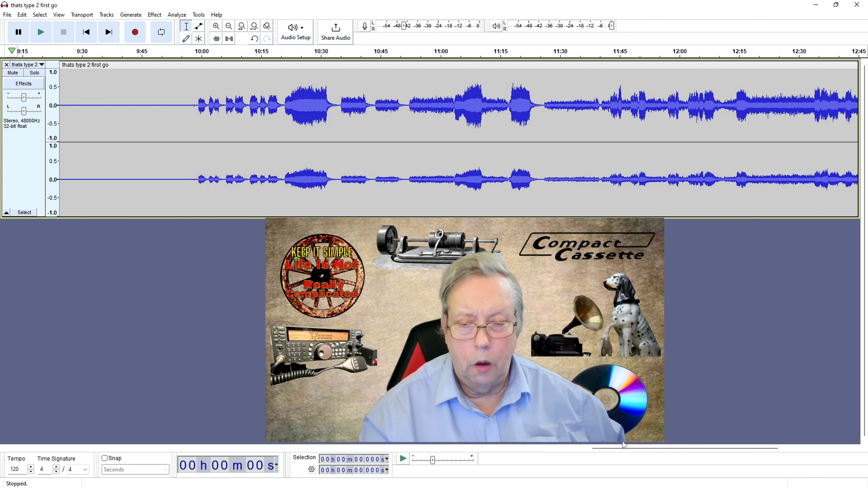
{"action": "left_click_drag", "start_coordinate": [620, 448], "coordinate": [133, 416]}
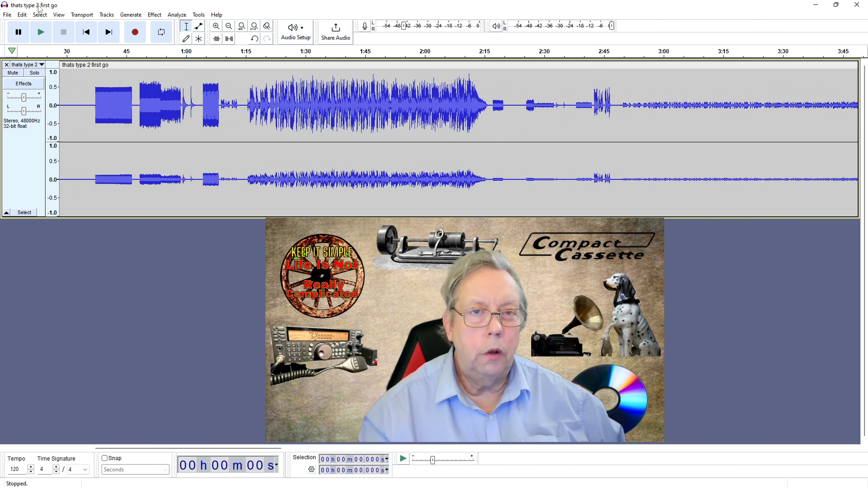
{"action": "left_click", "coordinate": [7, 15]}
{"action": "key", "text": "Right"}
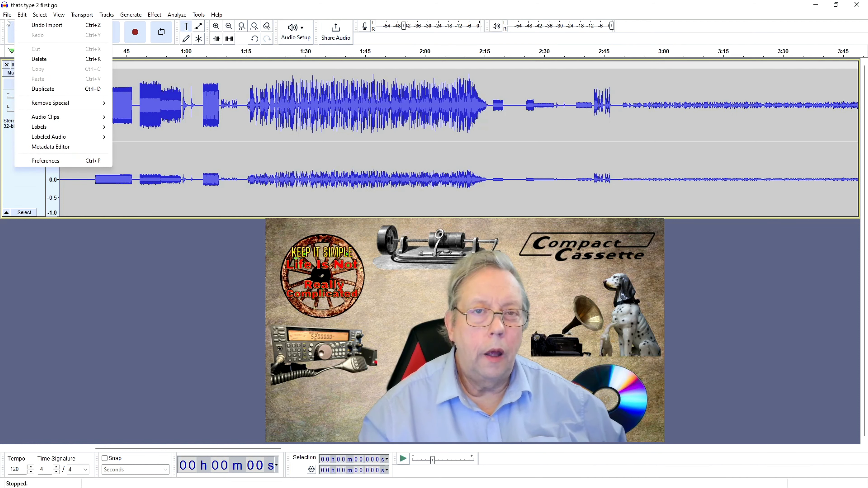
{"action": "key", "text": "Left"}
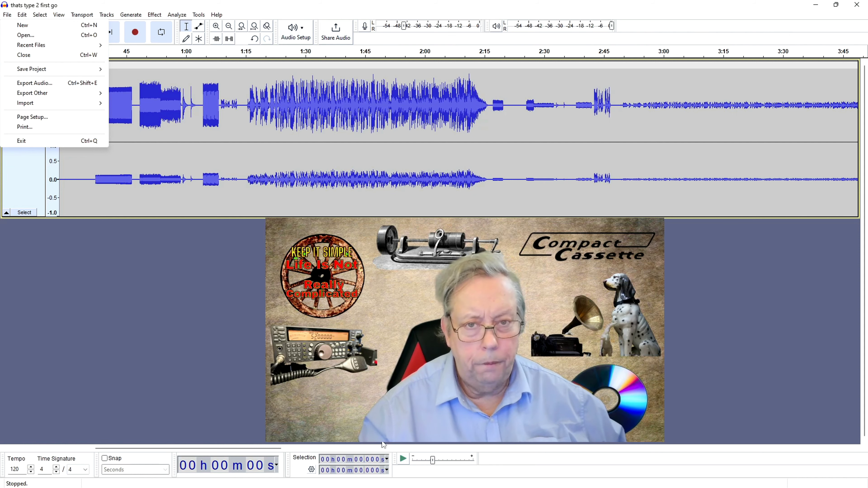
{"action": "left_click", "coordinate": [265, 448]}
{"action": "left_click_drag", "start_coordinate": [265, 449], "coordinate": [153, 449]}
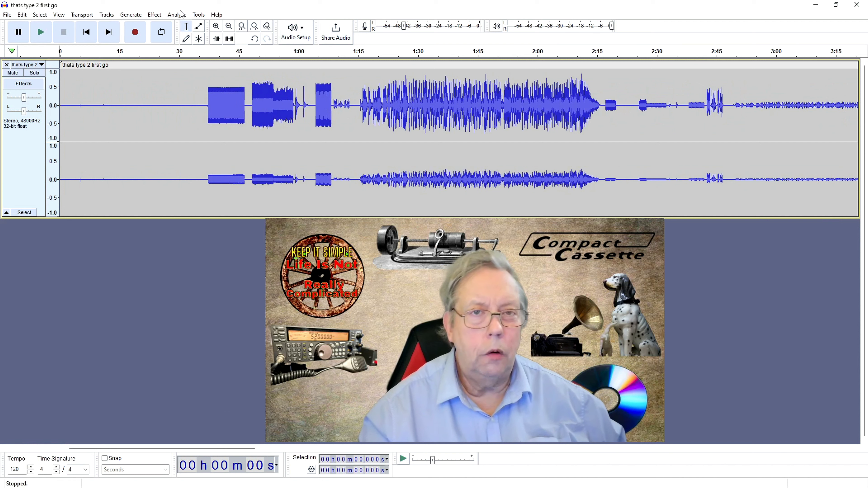
- Open the recent file "thats type 2 2nd try.mp3" and play its opening section, stopping after about 26 seconds
{"action": "left_click", "coordinate": [8, 16]}
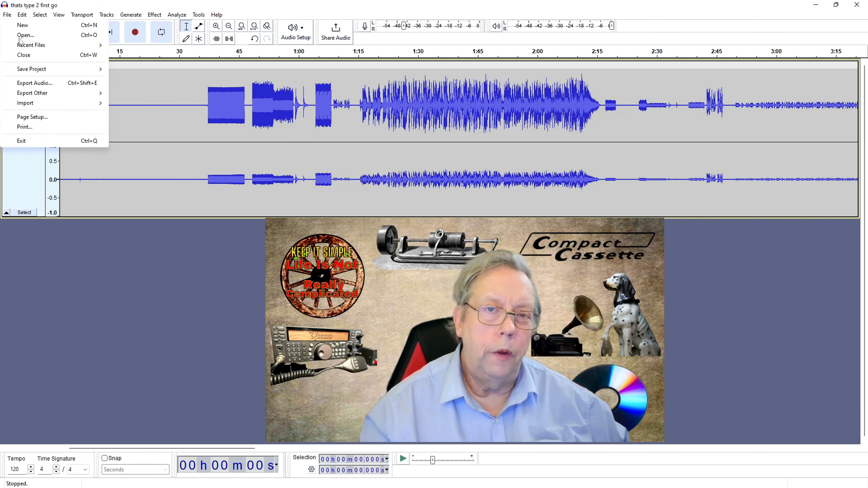
{"action": "mouse_move", "coordinate": [24, 46]}
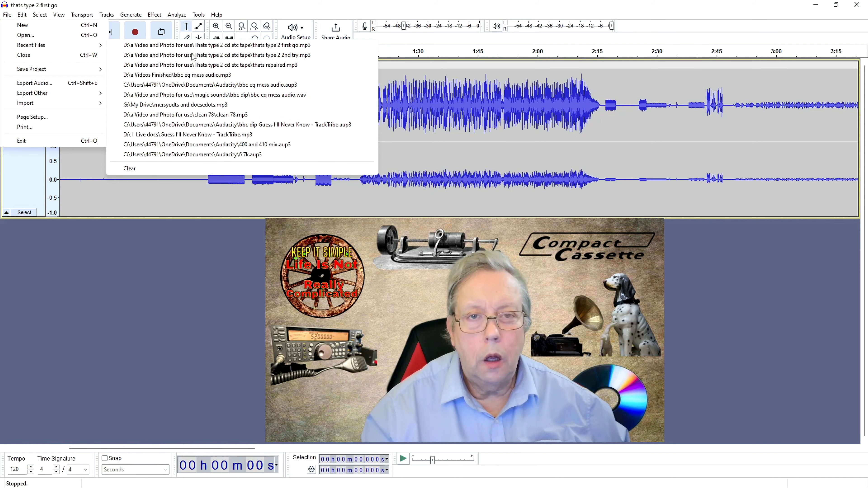
{"action": "left_click", "coordinate": [193, 55]}
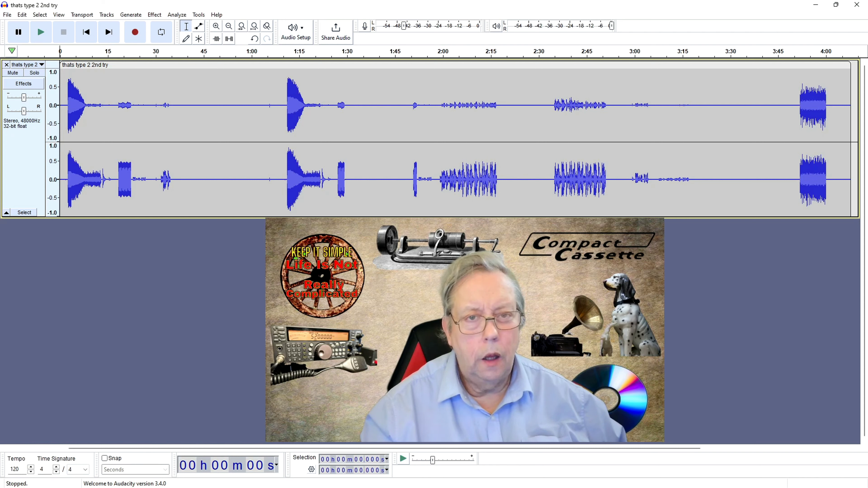
{"action": "left_click", "coordinate": [41, 33]}
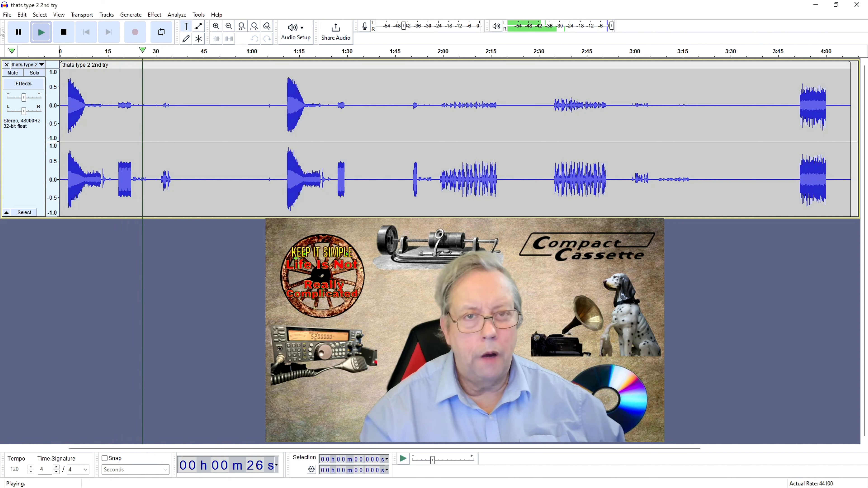
{"action": "left_click", "coordinate": [64, 33]}
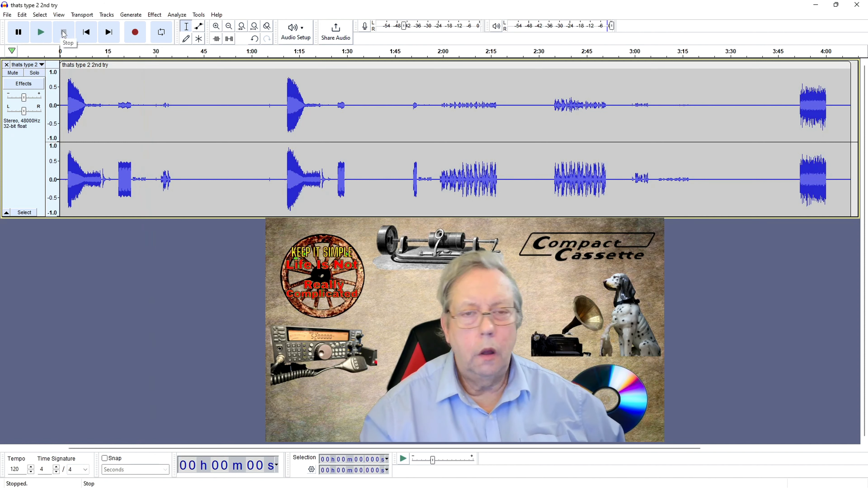
- Close the "thats type 2 2nd try" project without saving and minimize the "thats type 2 first go" window
{"action": "left_click", "coordinate": [858, 5]}
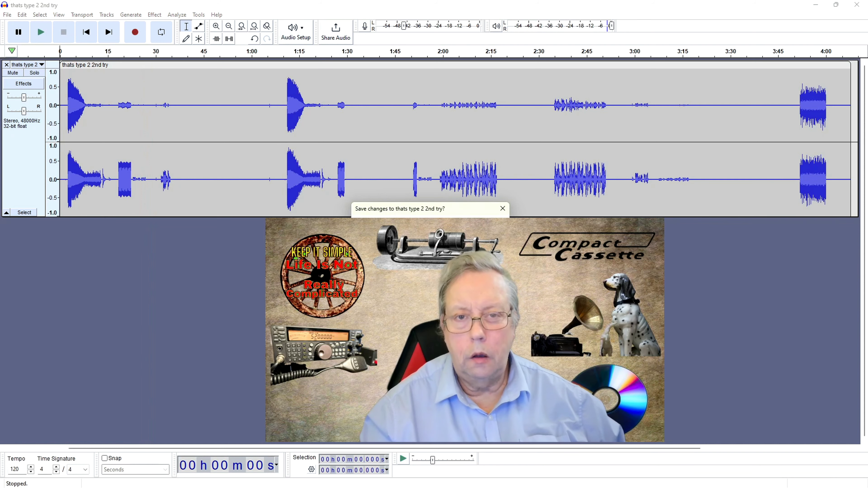
{"action": "left_click", "coordinate": [465, 236]}
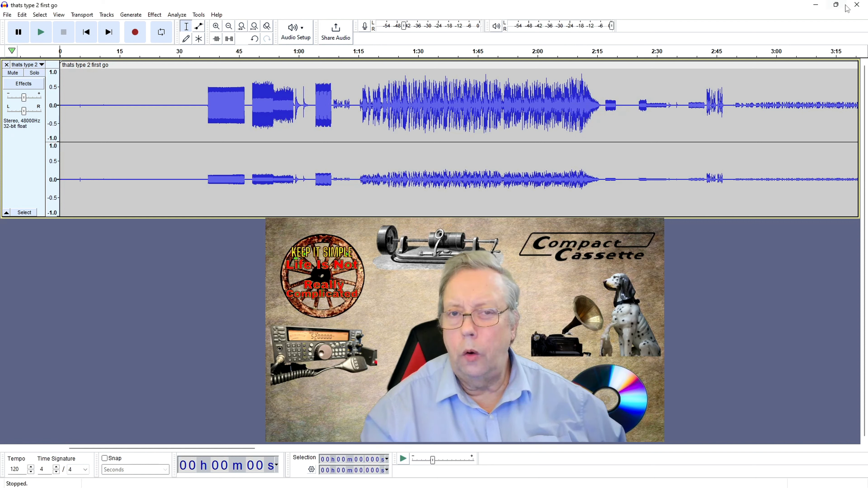
{"action": "left_click", "coordinate": [817, 7]}
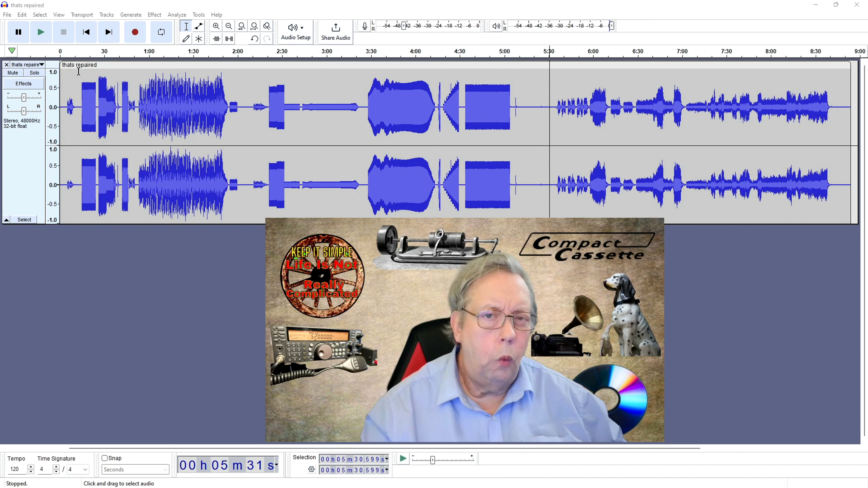
- Listen to the "thats repaired" recording from near its start, about 1:15 and about 2:15, and stop playback
{"action": "left_click", "coordinate": [79, 60]}
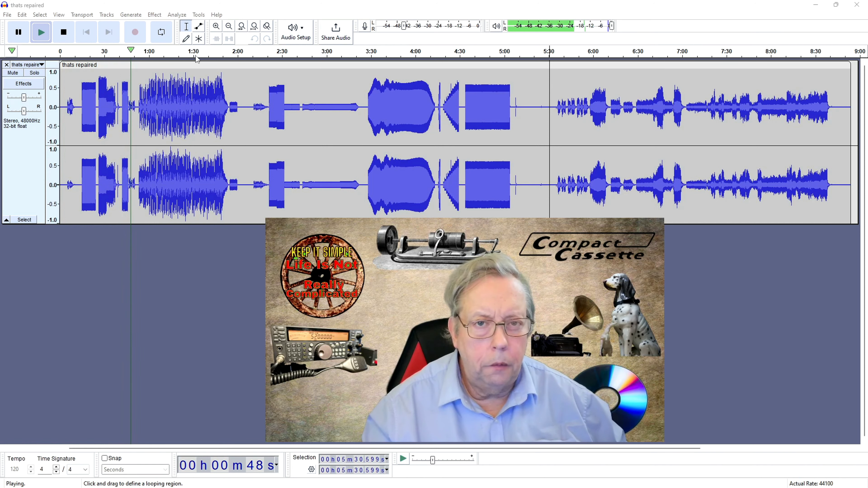
{"action": "left_click", "coordinate": [174, 61]}
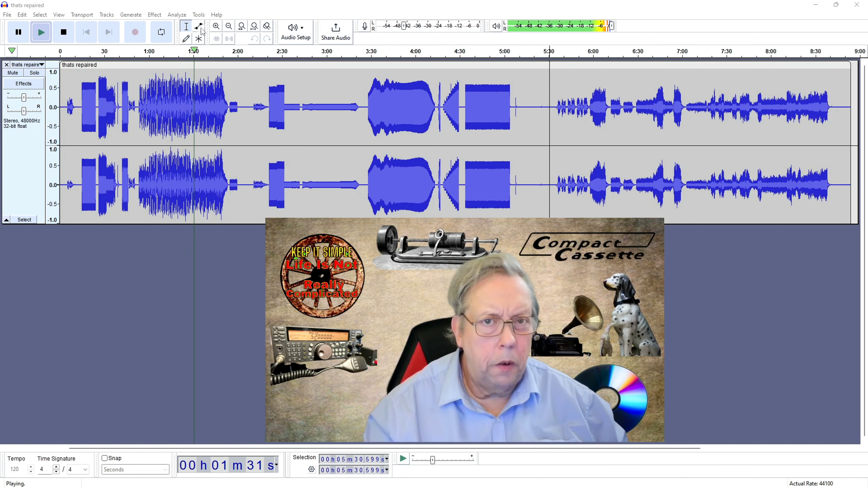
{"action": "left_click", "coordinate": [260, 56]}
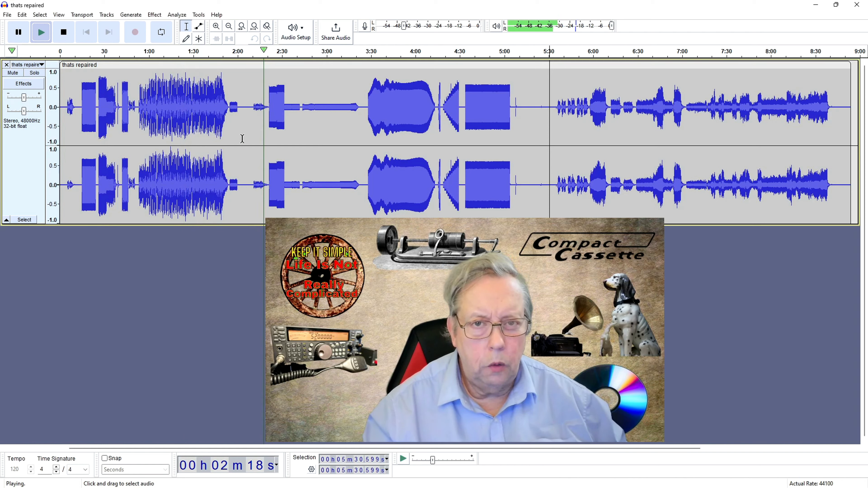
{"action": "key", "text": "space"}
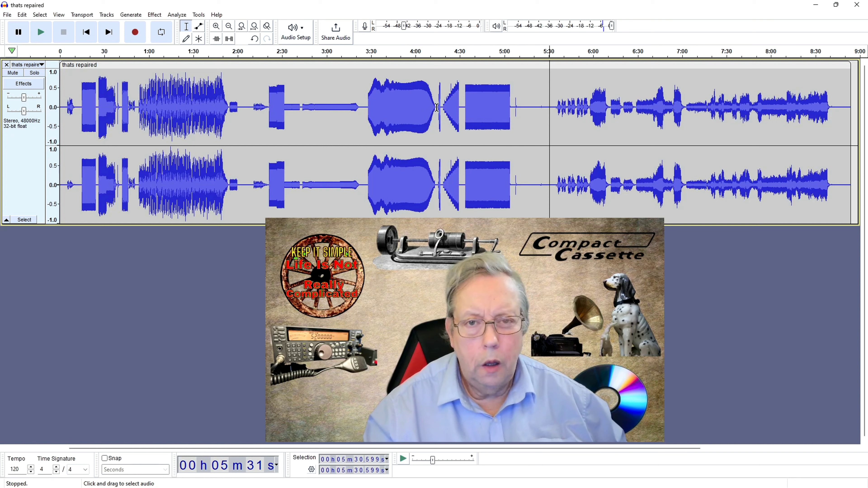
- Select the loud sweep from about 3:27 to 4:15 and examine its frequency spectrum with Plot Spectrum
{"action": "left_click_drag", "start_coordinate": [437, 108], "coordinate": [366, 104]}
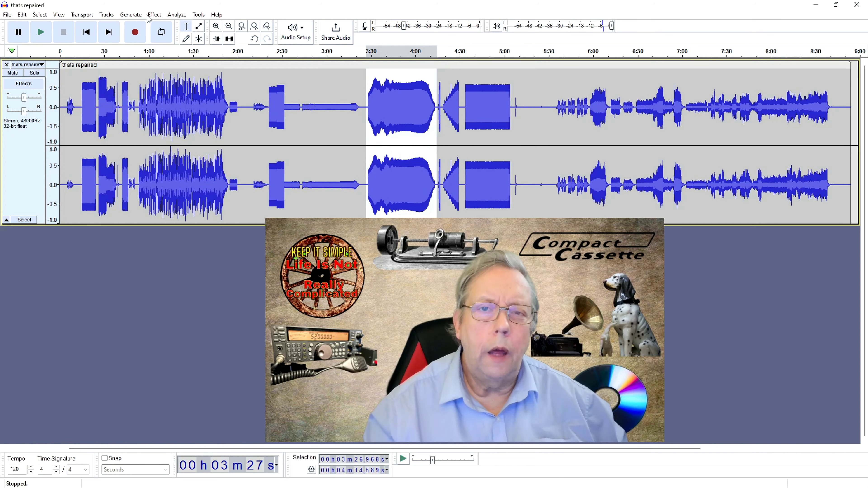
{"action": "left_click", "coordinate": [174, 15]}
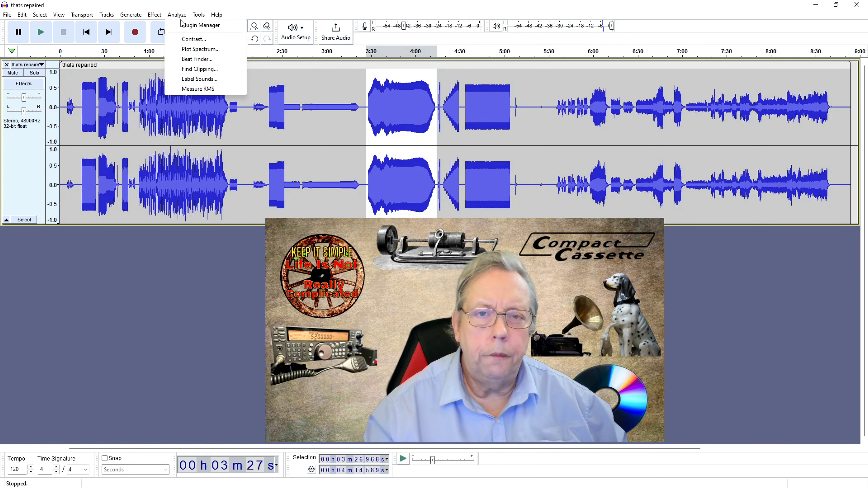
{"action": "left_click", "coordinate": [199, 49]}
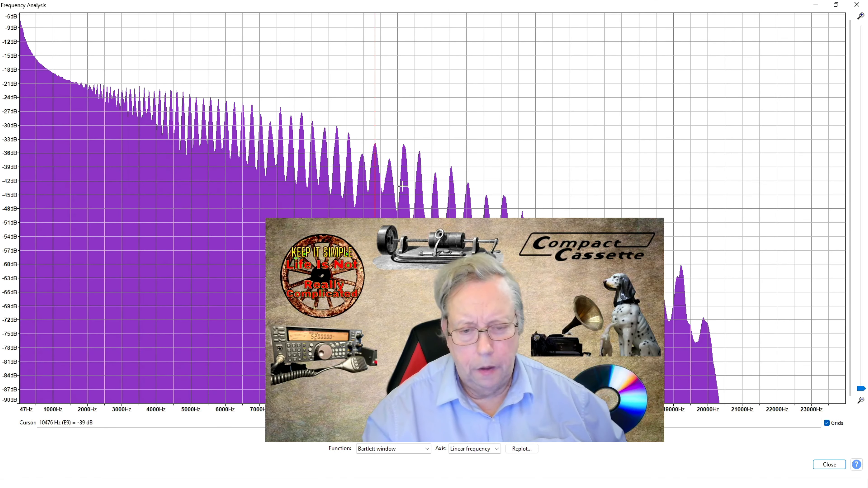
{"action": "left_click", "coordinate": [829, 464]}
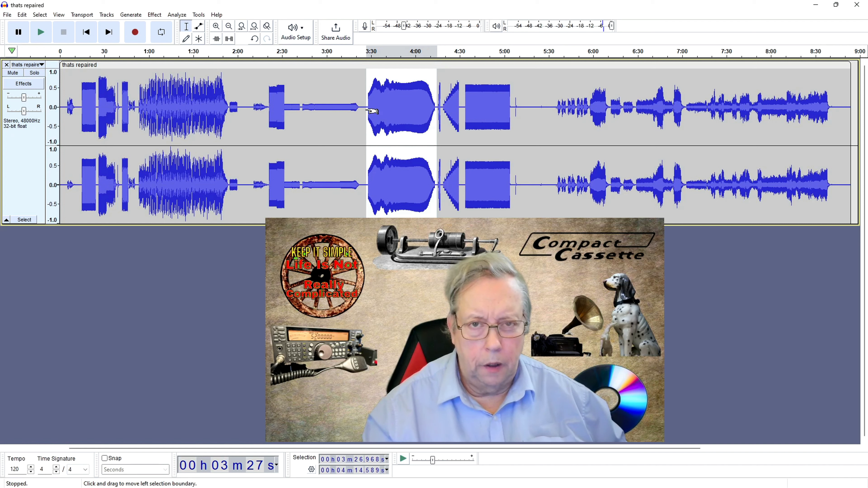
- Select the quiet sweep from about 2:44 to 3:23 and examine its frequency spectrum with Plot Spectrum
{"action": "left_click_drag", "start_coordinate": [360, 108], "coordinate": [302, 106]}
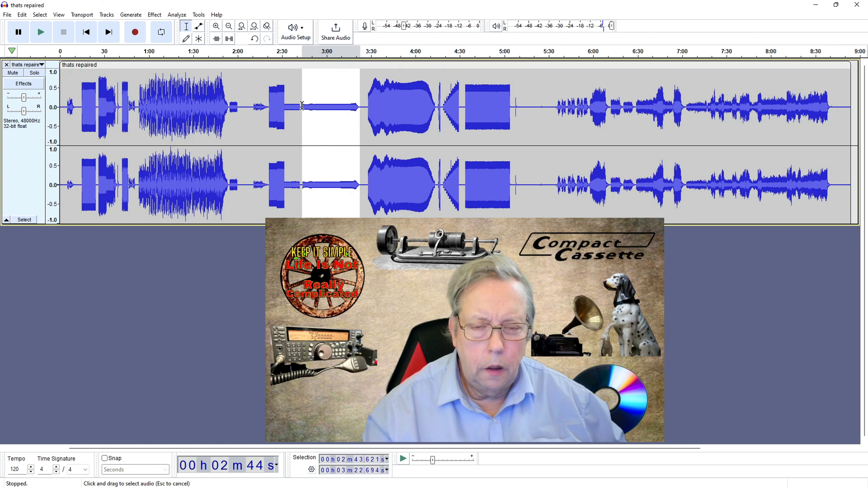
{"action": "left_click", "coordinate": [180, 16]}
{"action": "left_click", "coordinate": [200, 50]}
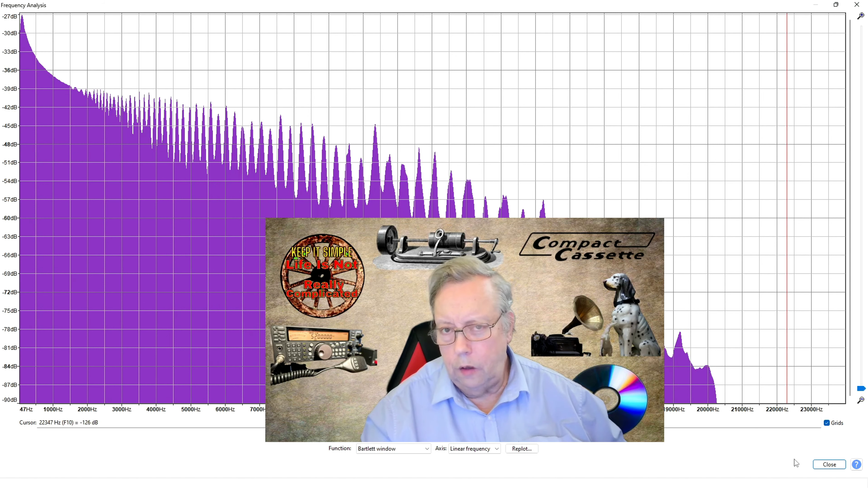
{"action": "left_click", "coordinate": [829, 465]}
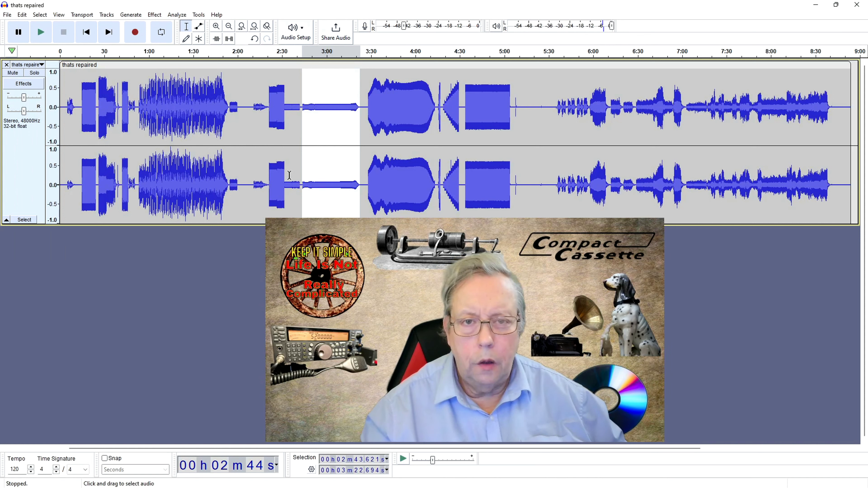
- Select the start of the loud tone block, about 2:22 to 2:25, and examine its frequency spectrum
{"action": "left_click_drag", "start_coordinate": [270, 166], "coordinate": [274, 167]}
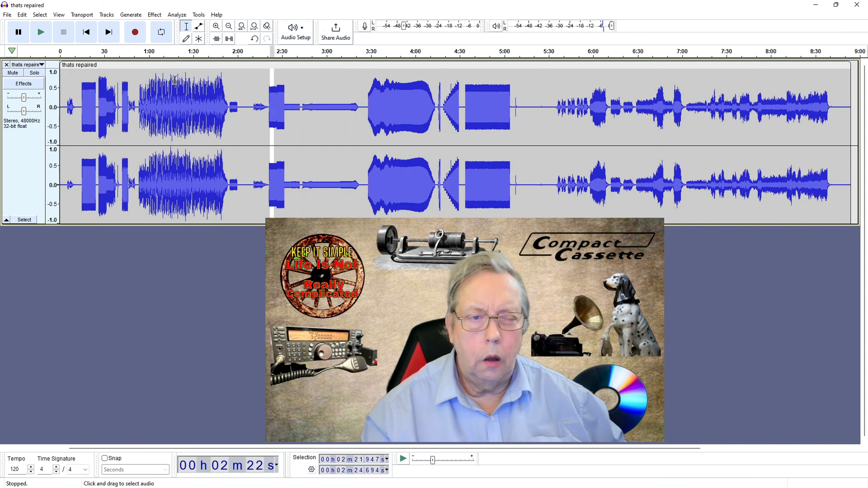
{"action": "left_click", "coordinate": [177, 15]}
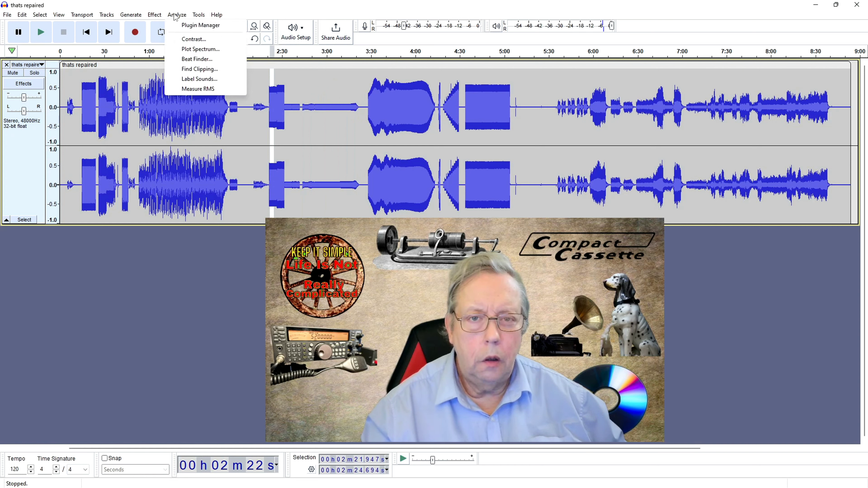
{"action": "left_click", "coordinate": [201, 51]}
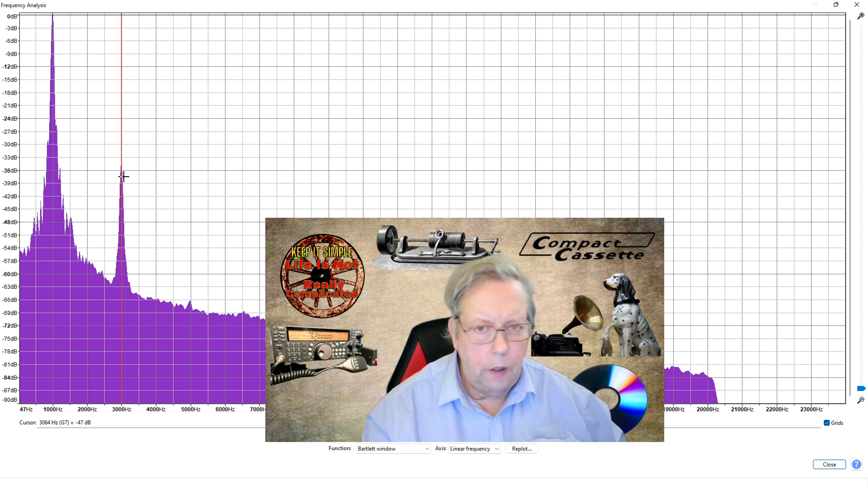
{"action": "left_click", "coordinate": [828, 465]}
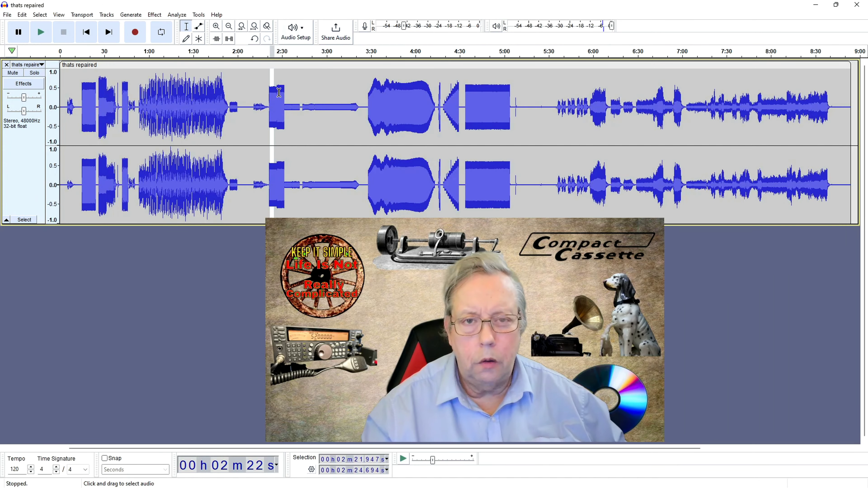
- Select the end of the loud tone block, about 2:28 to 2:30, and examine its frequency spectrum
{"action": "left_click_drag", "start_coordinate": [279, 89], "coordinate": [283, 89]}
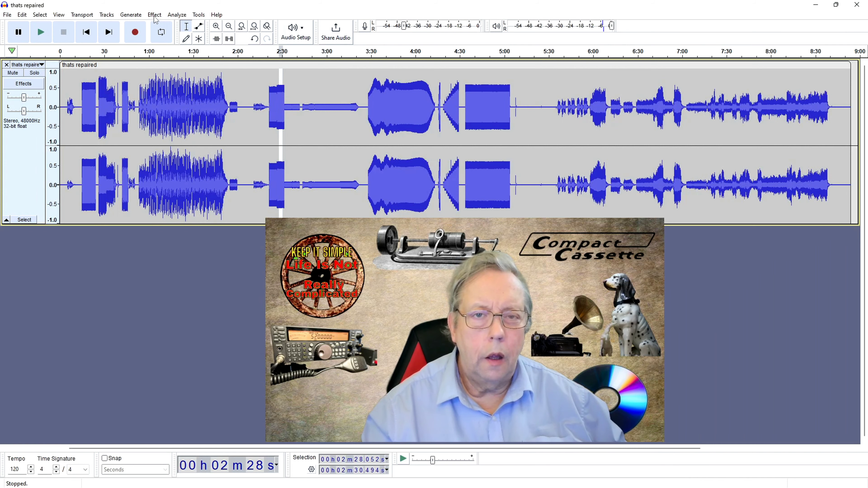
{"action": "left_click", "coordinate": [177, 15]}
{"action": "left_click", "coordinate": [186, 53]}
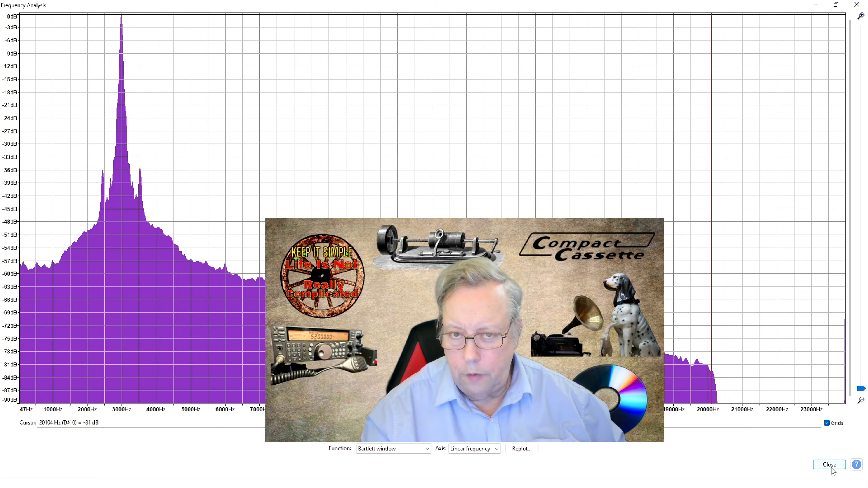
{"action": "left_click", "coordinate": [830, 465]}
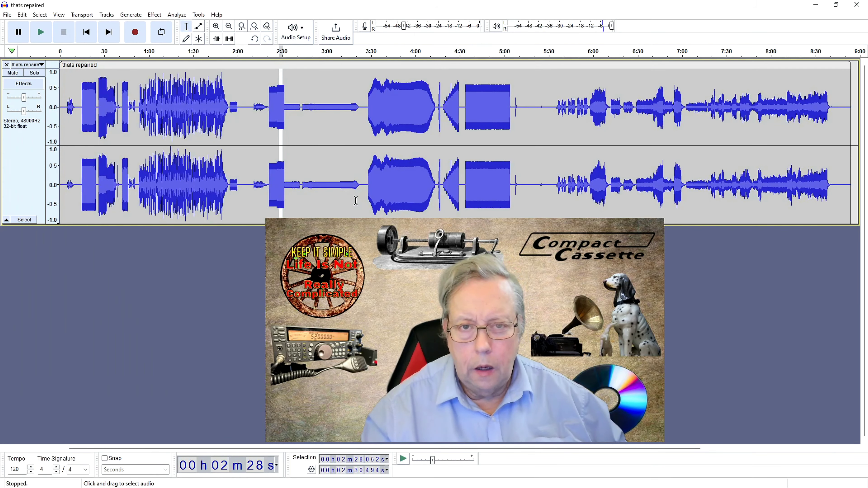
- Select a short piece of the quiet tone just after the loud tone block and plot its frequency spectrum
{"action": "left_click", "coordinate": [287, 103]}
{"action": "left_click_drag", "start_coordinate": [288, 104], "coordinate": [289, 105]}
{"action": "left_click", "coordinate": [177, 15]}
{"action": "left_click", "coordinate": [199, 49]}
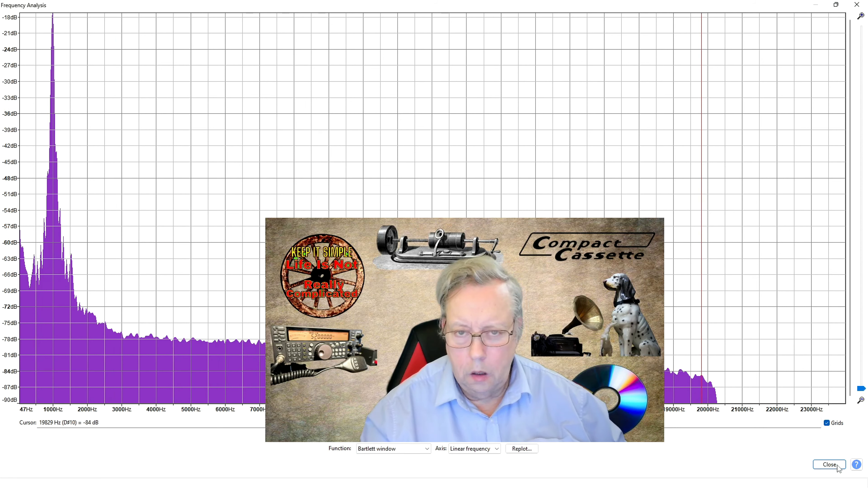
- Select the end of the quiet tone, about 2:38 to 2:40, and examine its frequency spectrum with Plot Spectrum
{"action": "left_click", "coordinate": [830, 464]}
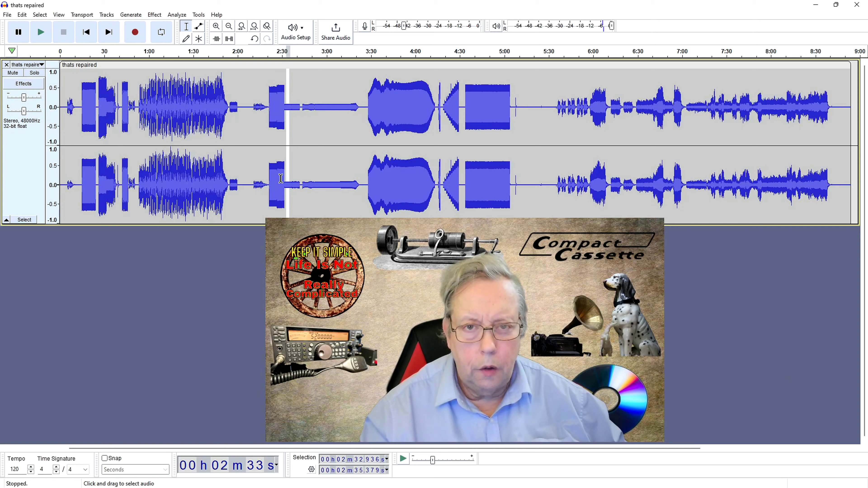
{"action": "left_click", "coordinate": [294, 180]}
{"action": "left_click_drag", "start_coordinate": [294, 180], "coordinate": [297, 180]}
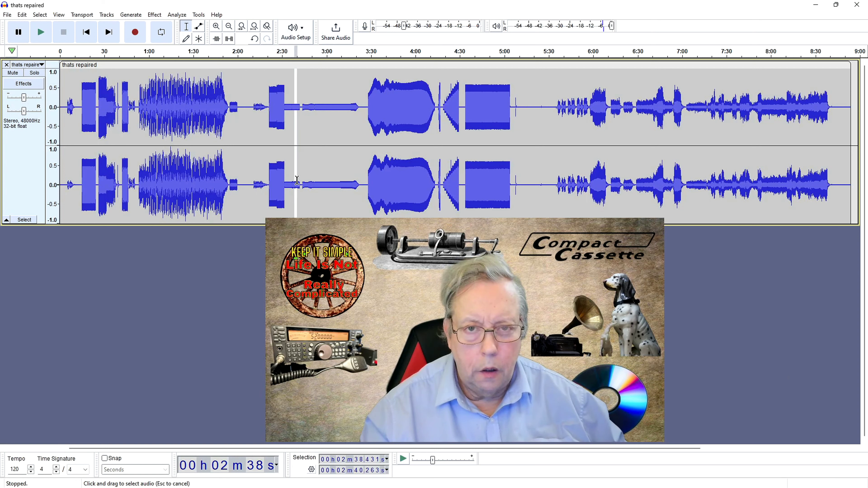
{"action": "left_click", "coordinate": [178, 15]}
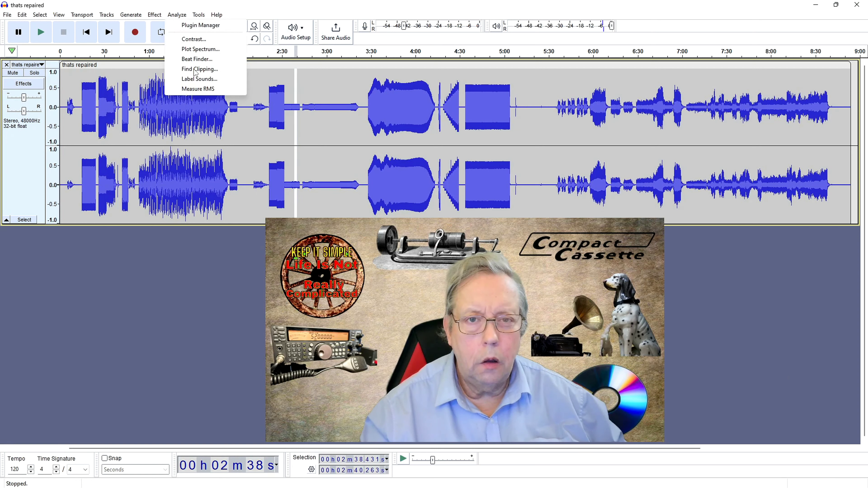
{"action": "left_click", "coordinate": [200, 50]}
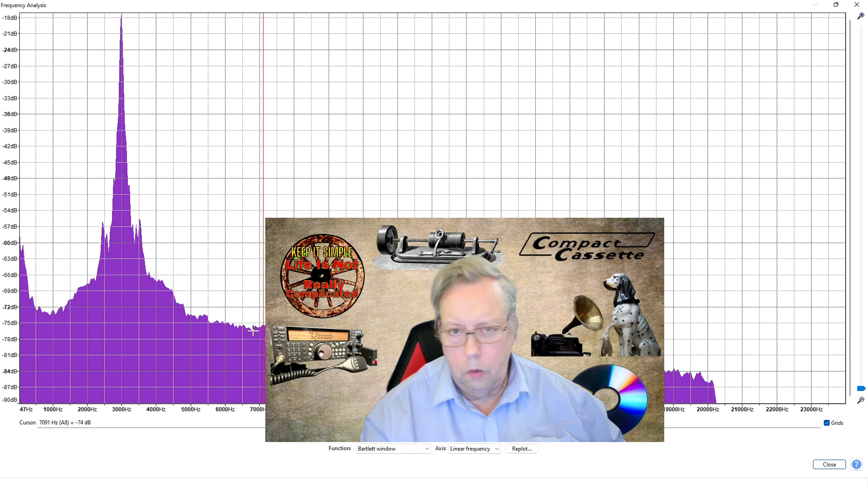
{"action": "left_click", "coordinate": [838, 465]}
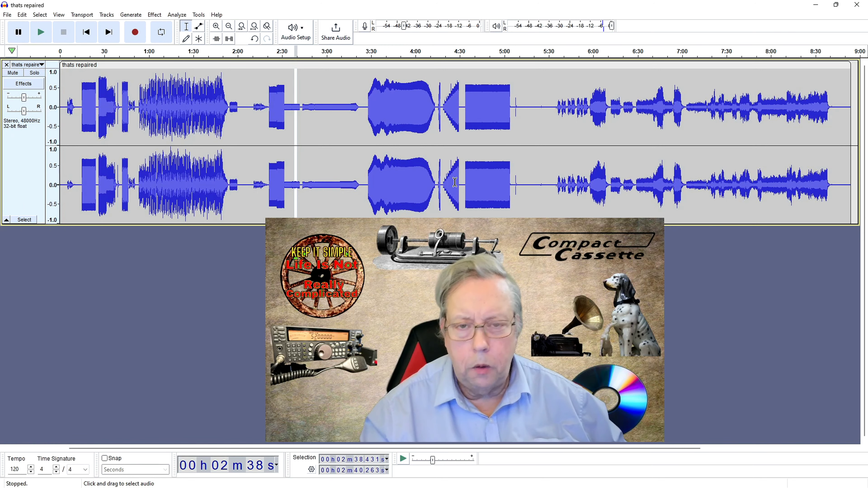
- Select one low-level step of the rising staircase tone, about 4:21.3 to 4:21.8, and examine its frequency spectrum
{"action": "left_click", "coordinate": [219, 30]}
{"action": "left_click", "coordinate": [219, 30]}
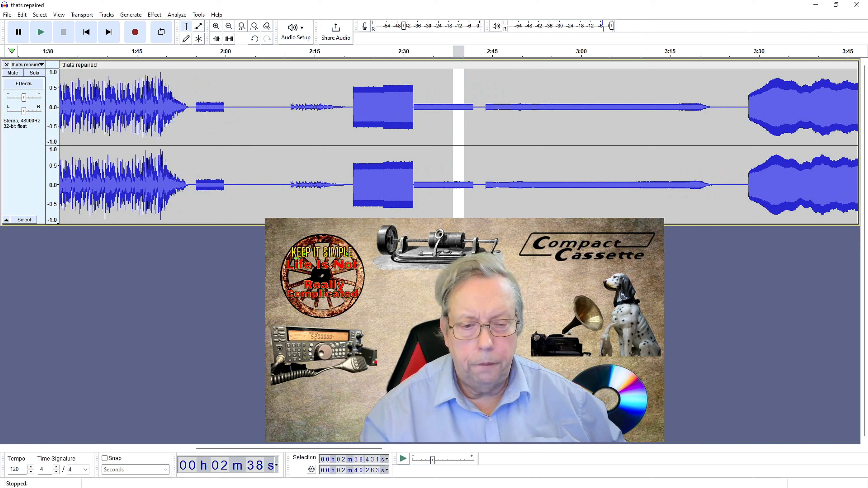
{"action": "left_click_drag", "start_coordinate": [348, 453], "coordinate": [515, 453]}
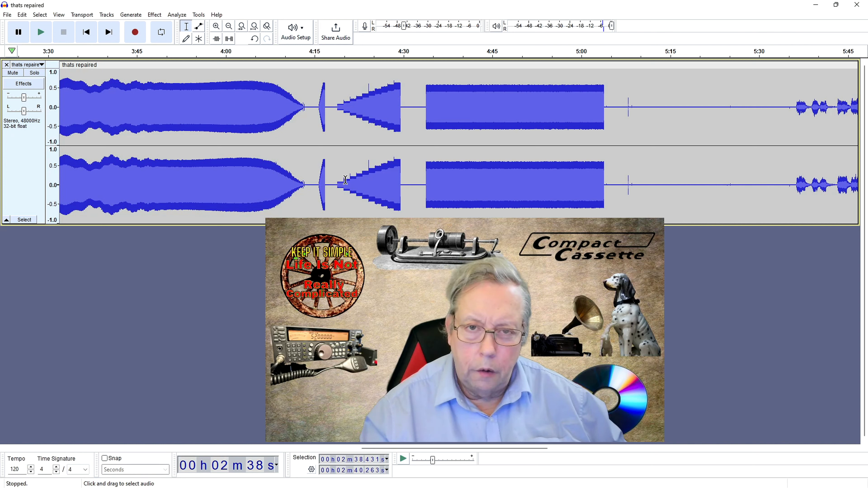
{"action": "left_click", "coordinate": [354, 177]}
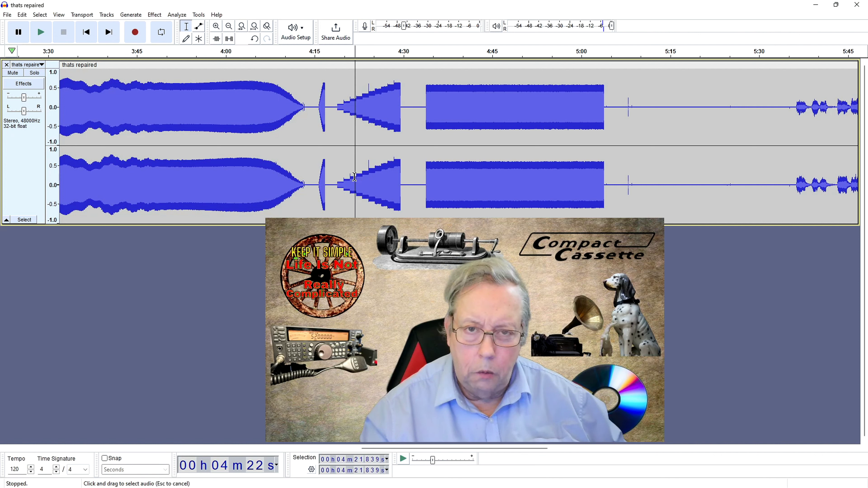
{"action": "left_click", "coordinate": [353, 177], "text": "shift"}
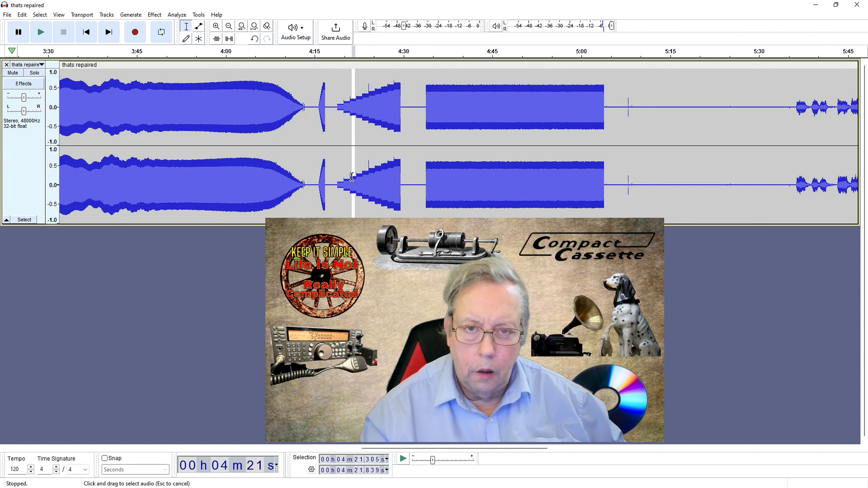
{"action": "left_click", "coordinate": [178, 15]}
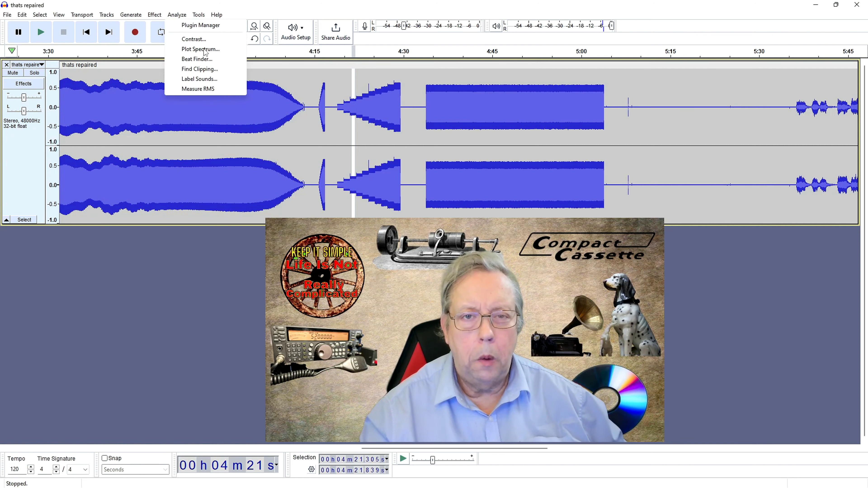
{"action": "left_click", "coordinate": [202, 49]}
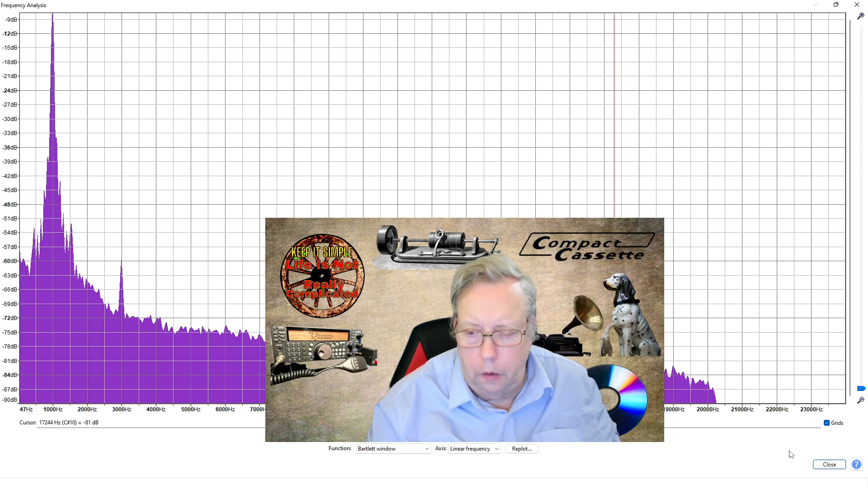
{"action": "left_click", "coordinate": [828, 465]}
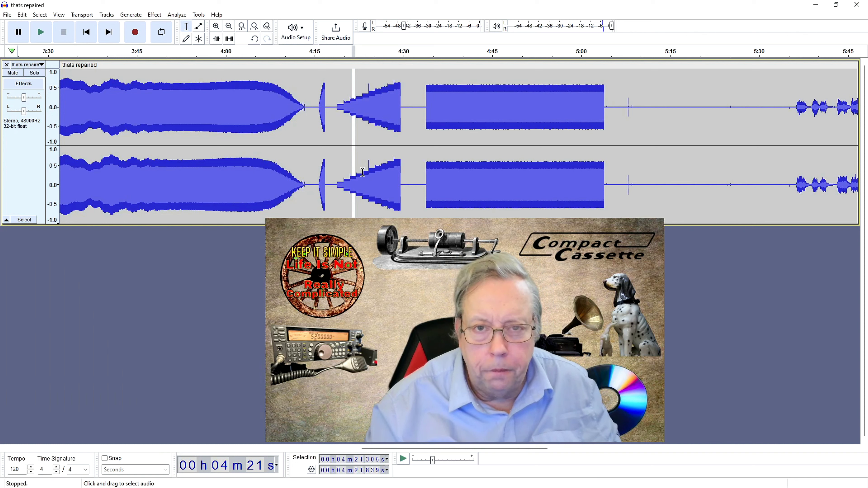
- Select a mid-level step of the staircase tone, about 4:23.5 to 4:24.0, and examine its frequency spectrum
{"action": "left_click_drag", "start_coordinate": [365, 172], "coordinate": [368, 173]}
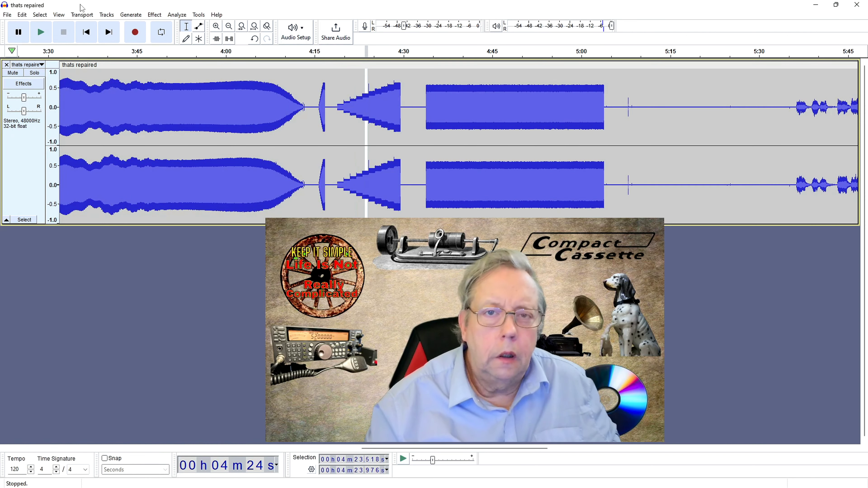
{"action": "left_click", "coordinate": [177, 15]}
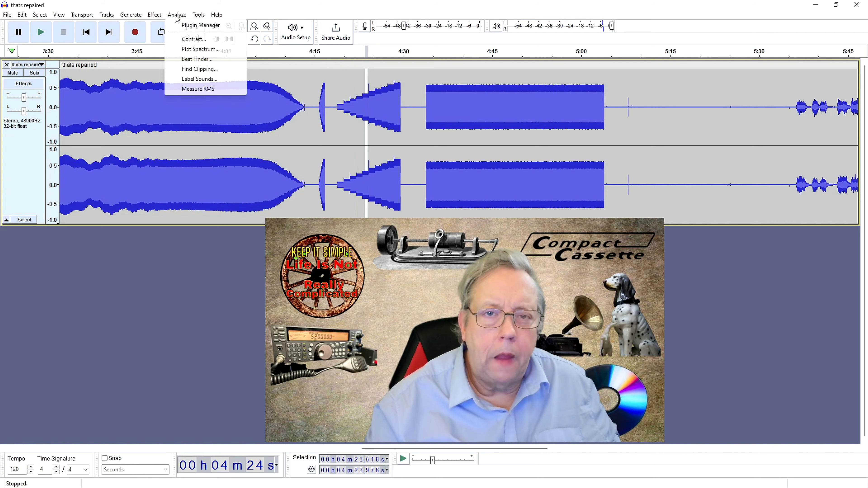
{"action": "left_click", "coordinate": [187, 52]}
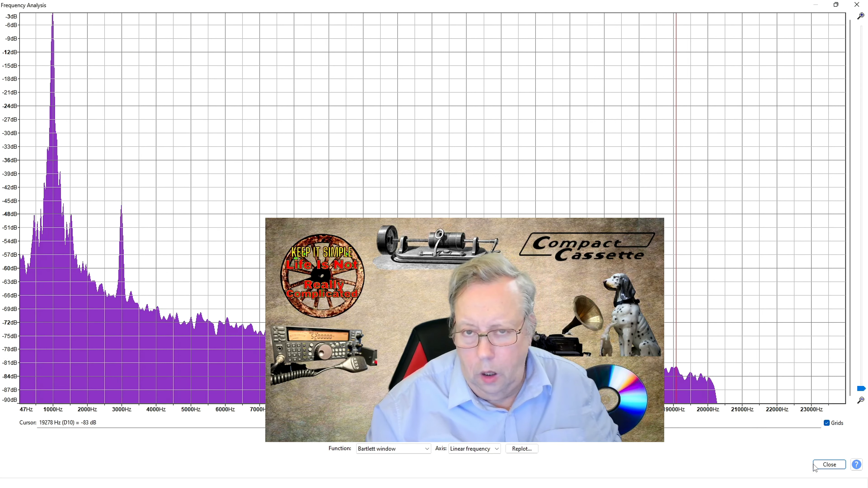
{"action": "left_click", "coordinate": [828, 465]}
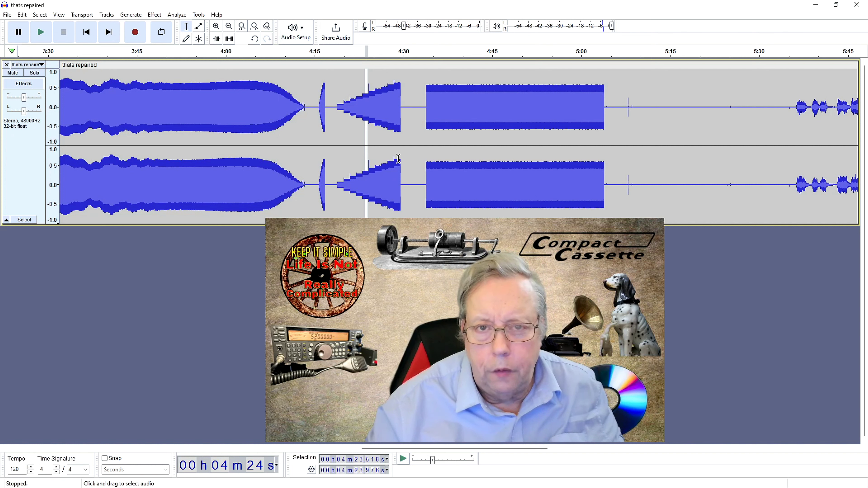
- Select the loudest final step of the staircase tone, about 4:28.8 to 4:29.3, and examine its frequency spectrum
{"action": "left_click_drag", "start_coordinate": [397, 159], "coordinate": [400, 160]}
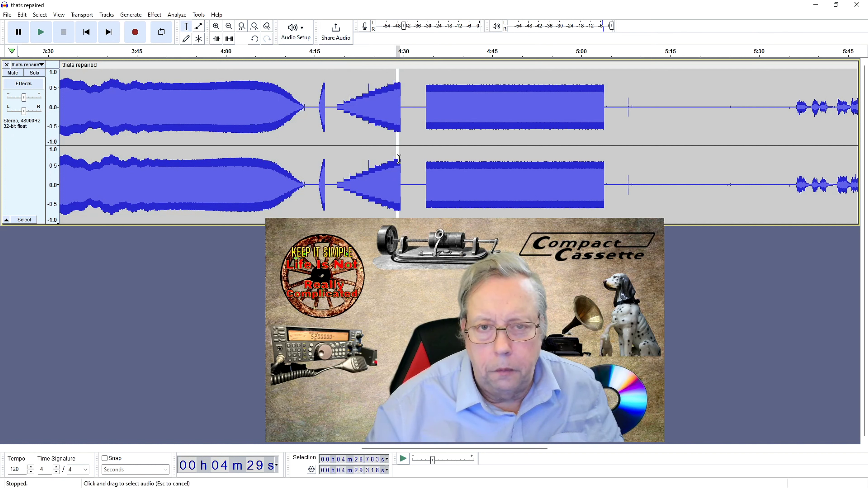
{"action": "left_click", "coordinate": [176, 15]}
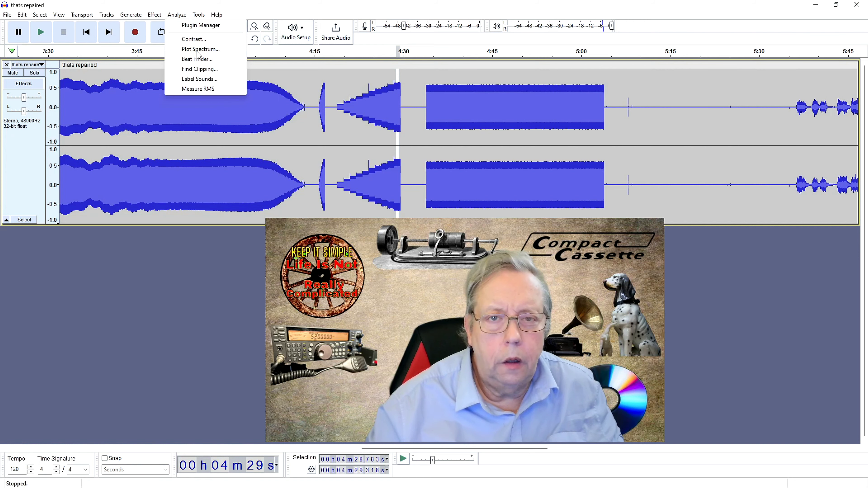
{"action": "left_click", "coordinate": [199, 51]}
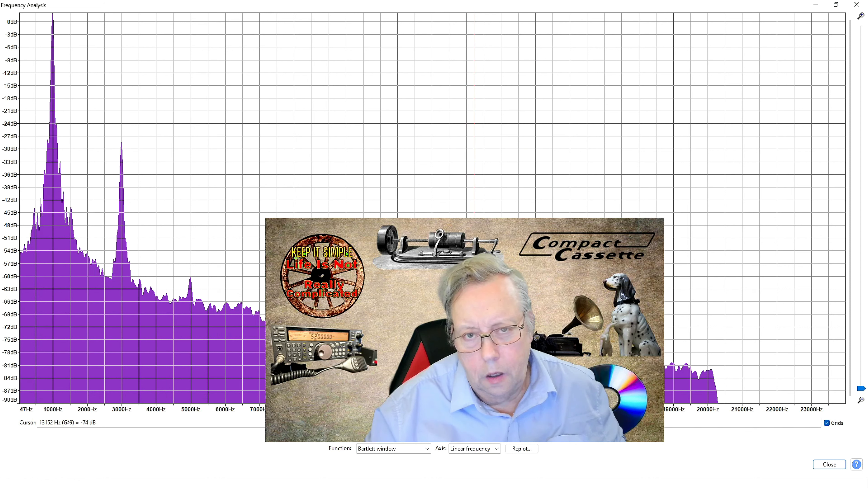
{"action": "left_click", "coordinate": [830, 465]}
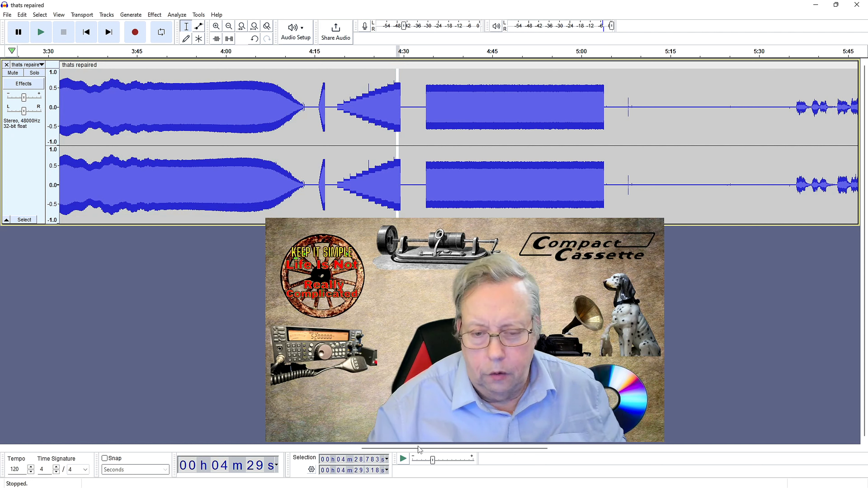
{"action": "left_click_drag", "start_coordinate": [421, 451], "coordinate": [491, 447]}
{"action": "left_click_drag", "start_coordinate": [579, 448], "coordinate": [617, 453]}
{"action": "key", "text": "ctrl+o"}
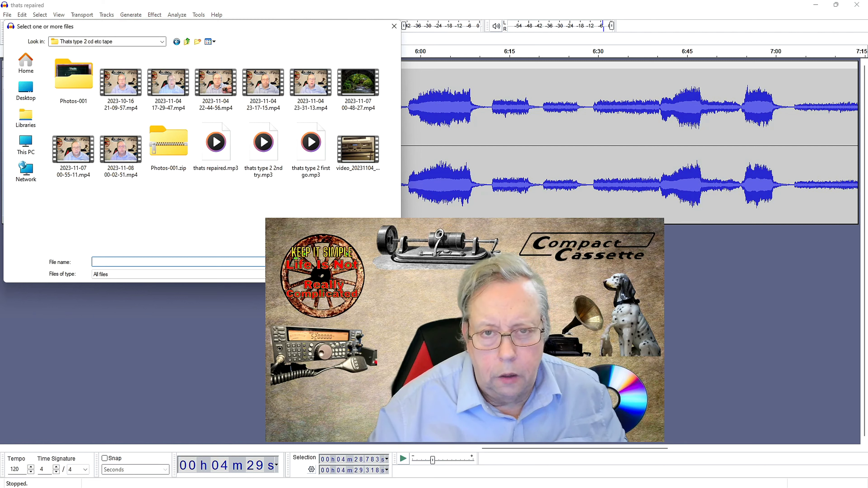
{"action": "left_click", "coordinate": [394, 26]}
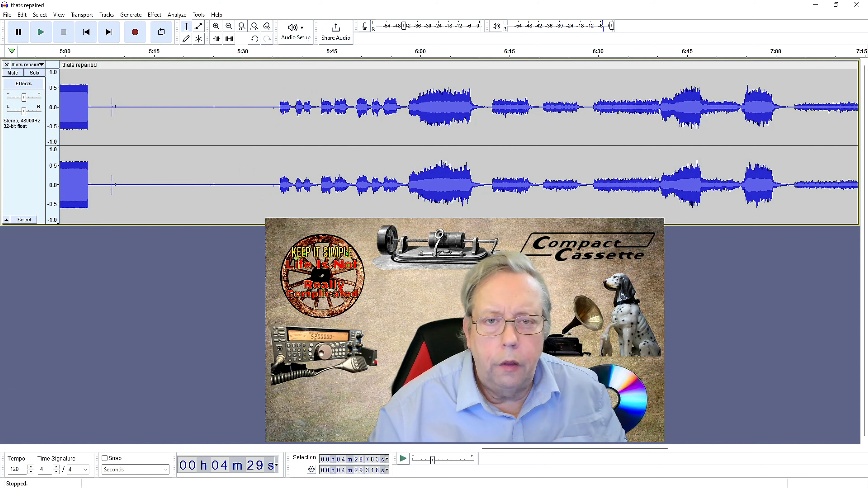
- Select the silent gap just before the loud sweep, about 3:27.0 to 3:27.6, and examine its noise spectrum
{"action": "left_click_drag", "start_coordinate": [517, 449], "coordinate": [327, 441]}
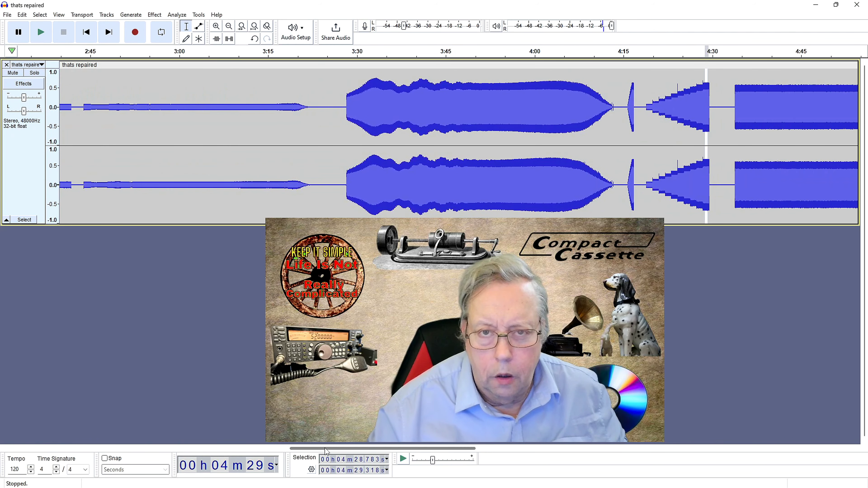
{"action": "left_click", "coordinate": [344, 185]}
{"action": "left_click_drag", "start_coordinate": [340, 185], "coordinate": [336, 185]}
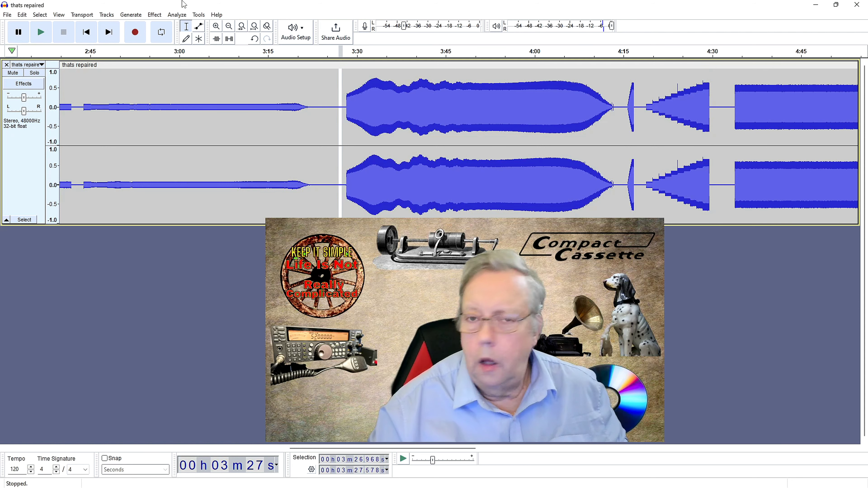
{"action": "left_click", "coordinate": [177, 15]}
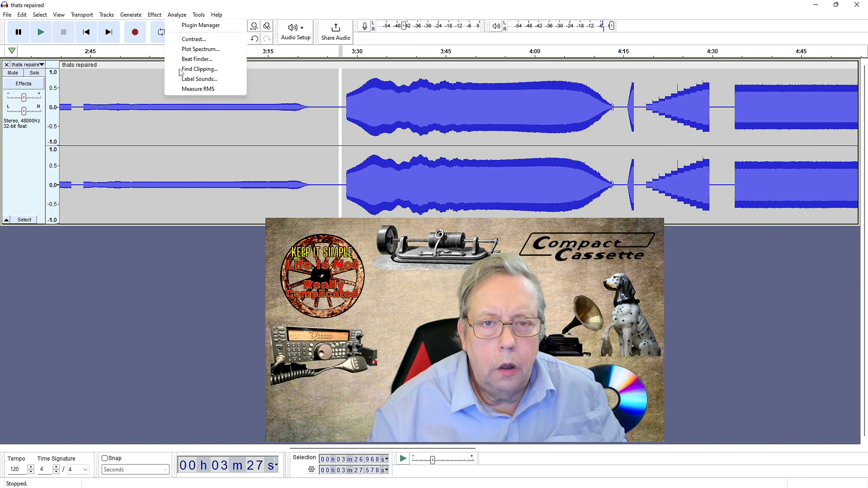
{"action": "left_click", "coordinate": [206, 49]}
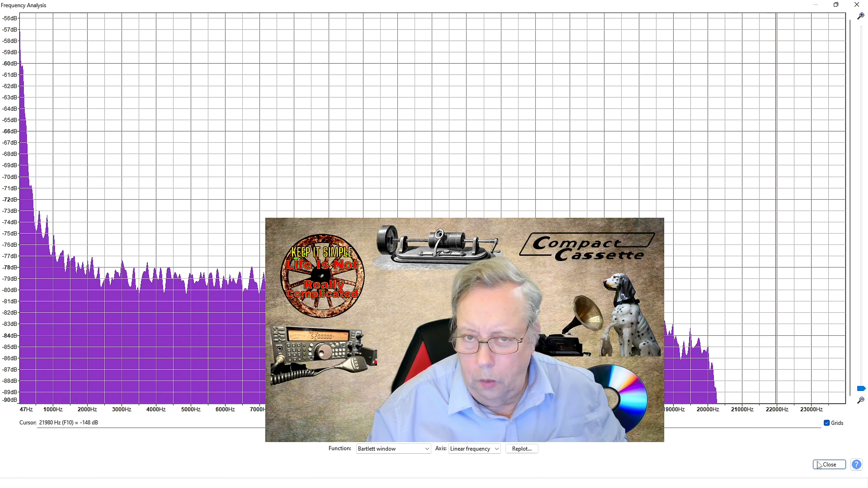
{"action": "left_click", "coordinate": [826, 466]}
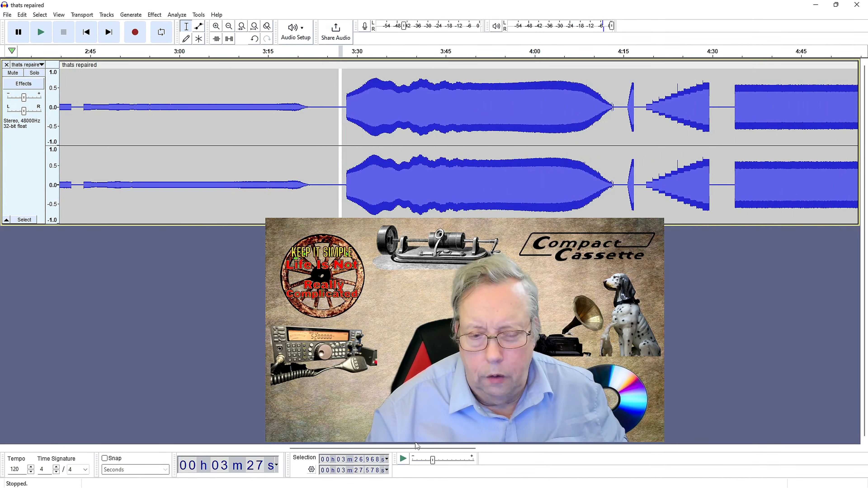
{"action": "left_click_drag", "start_coordinate": [435, 451], "coordinate": [486, 444]}
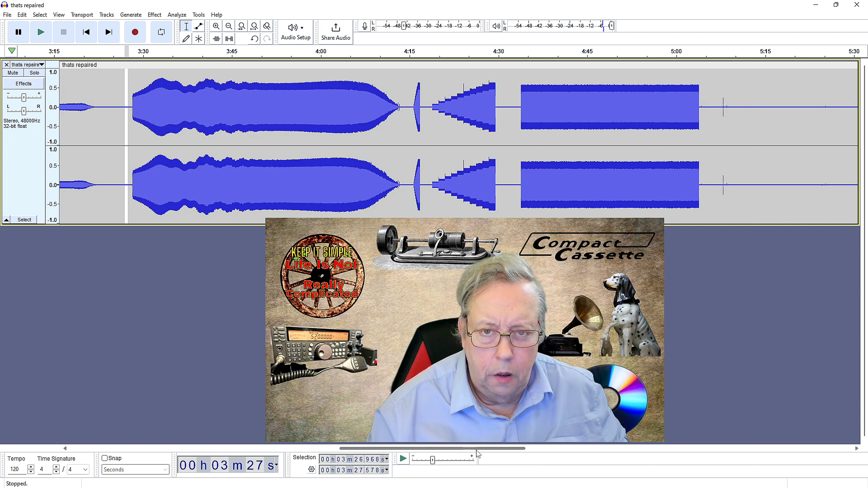
{"action": "left_click_drag", "start_coordinate": [478, 452], "coordinate": [353, 443]}
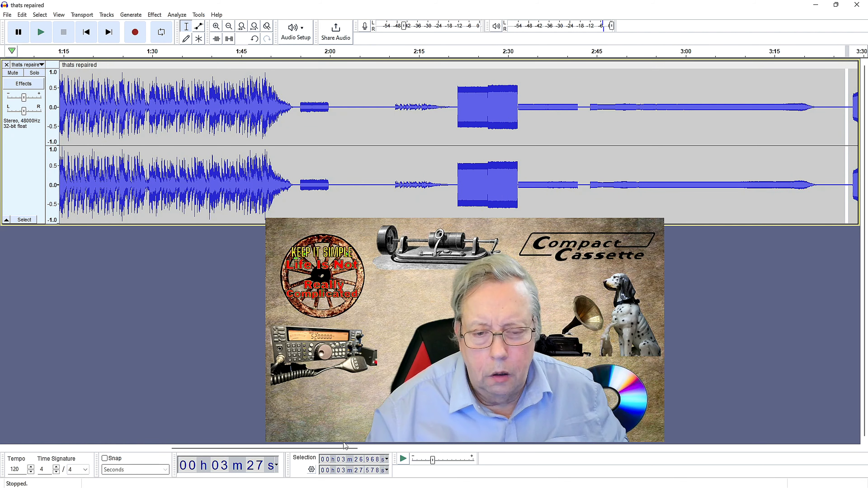
{"action": "left_click_drag", "start_coordinate": [346, 447], "coordinate": [708, 450]}
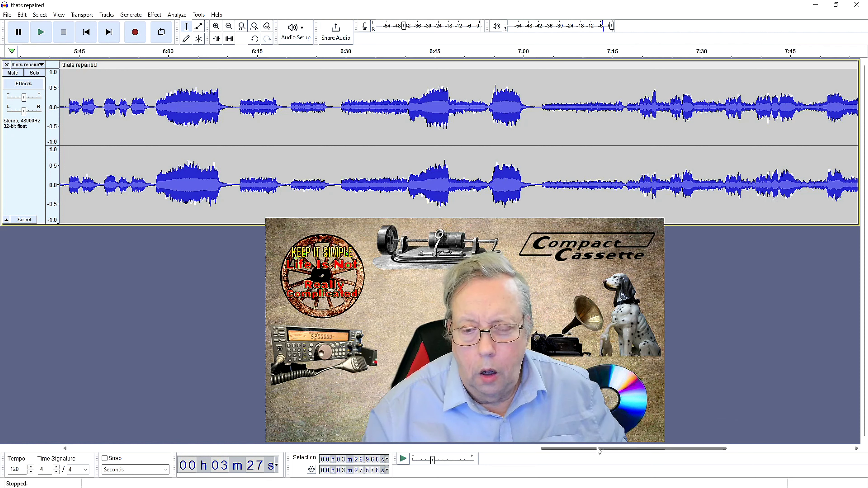
{"action": "left_click_drag", "start_coordinate": [598, 450], "coordinate": [292, 450]}
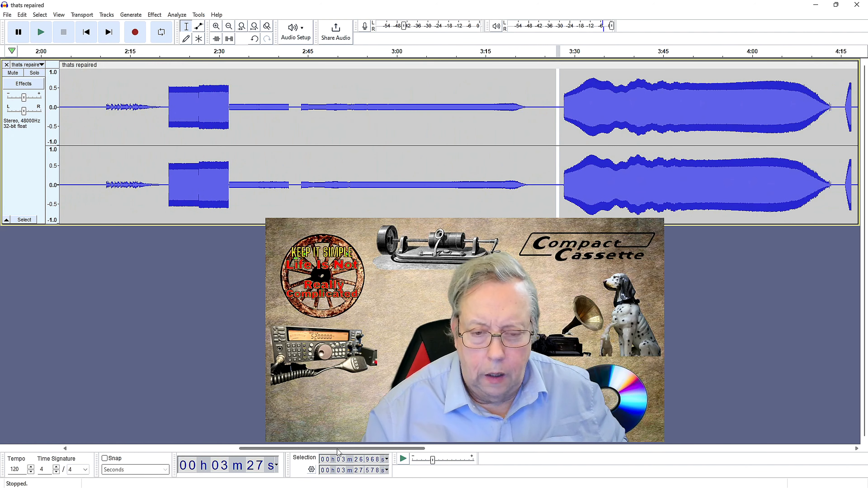
{"action": "left_click_drag", "start_coordinate": [342, 451], "coordinate": [625, 475]}
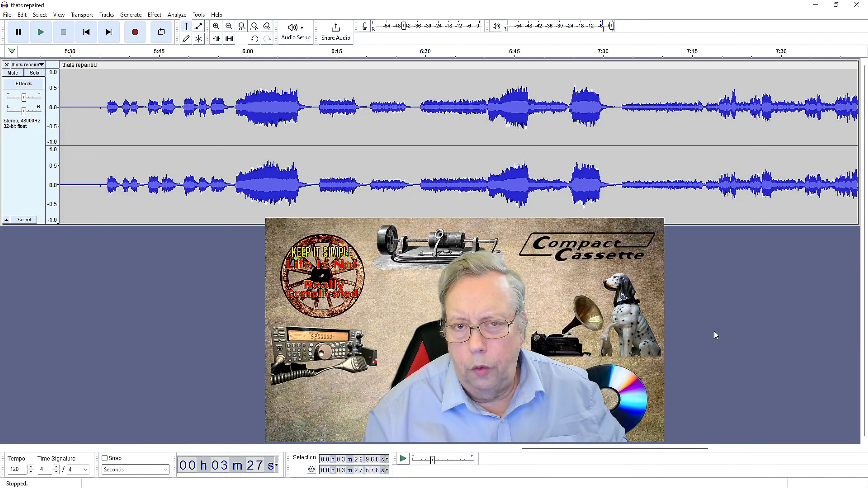